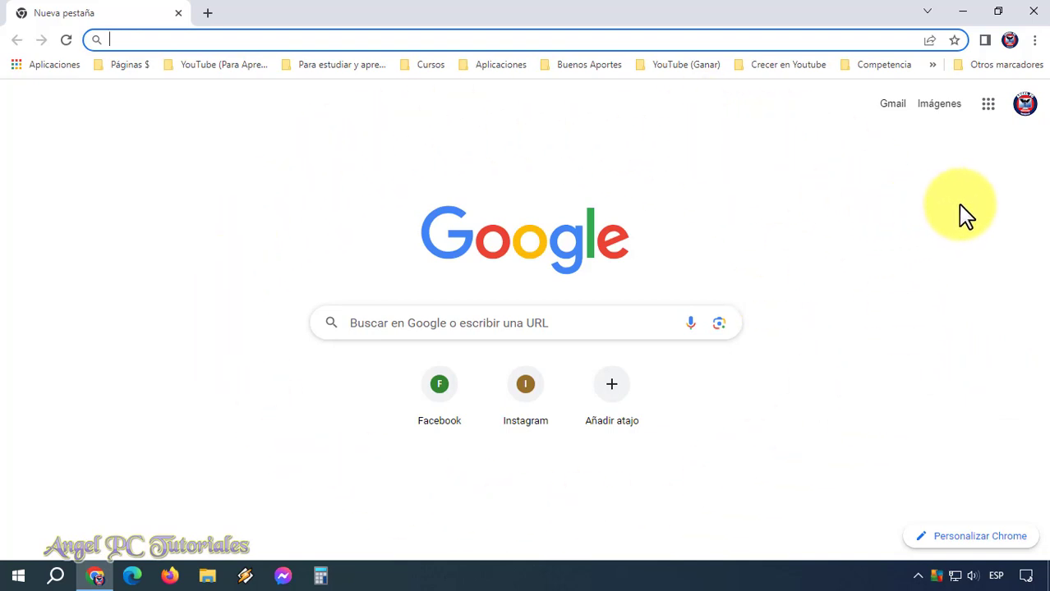
# Open Google's password manager in Chrome and run the password checkup (Revisión)
pyautogui.click(1034, 41)
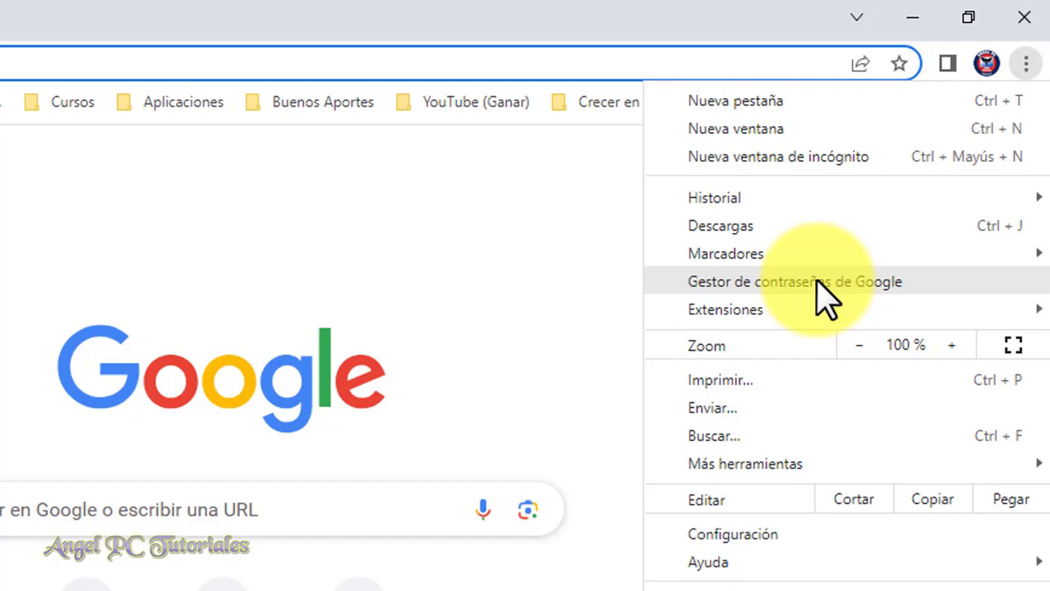
pyautogui.click(816, 280)
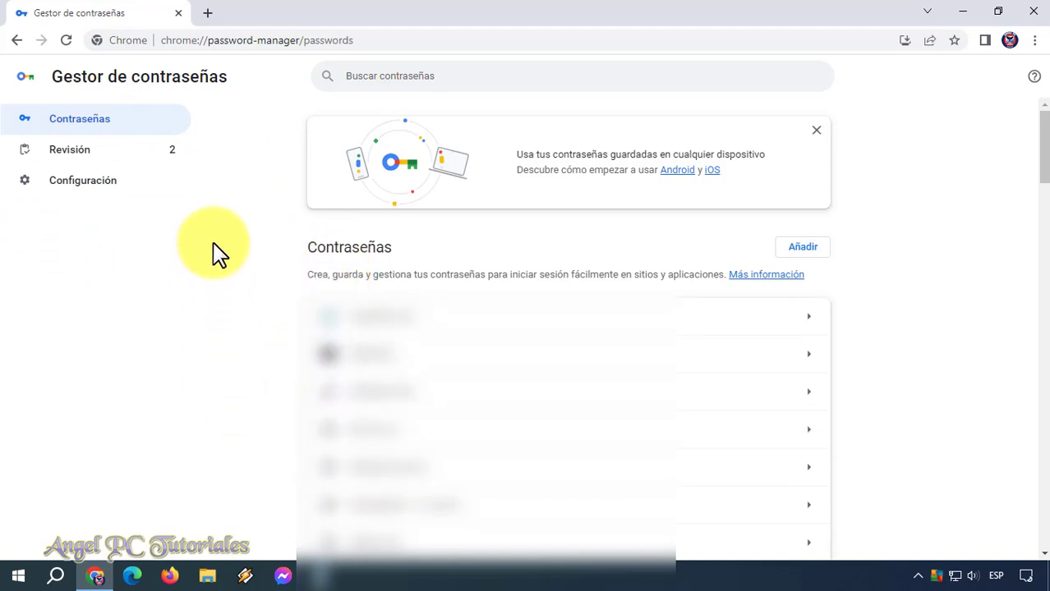
pyautogui.click(83, 163)
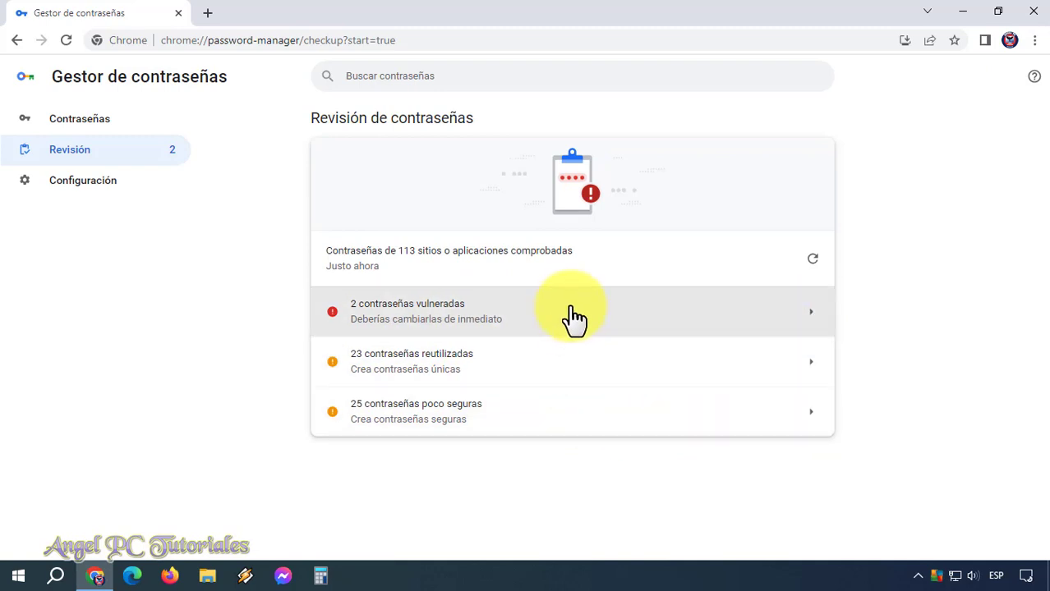
# Review the compromised passwords and the options offered for both live.com entries, then return to the checkup overview
pyautogui.click(797, 320)
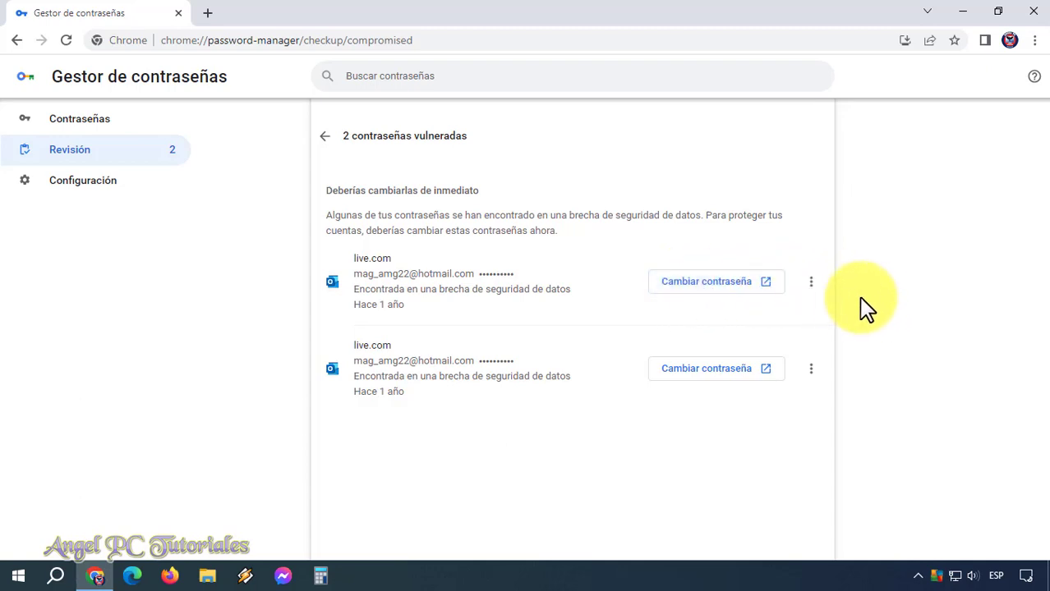
pyautogui.click(810, 283)
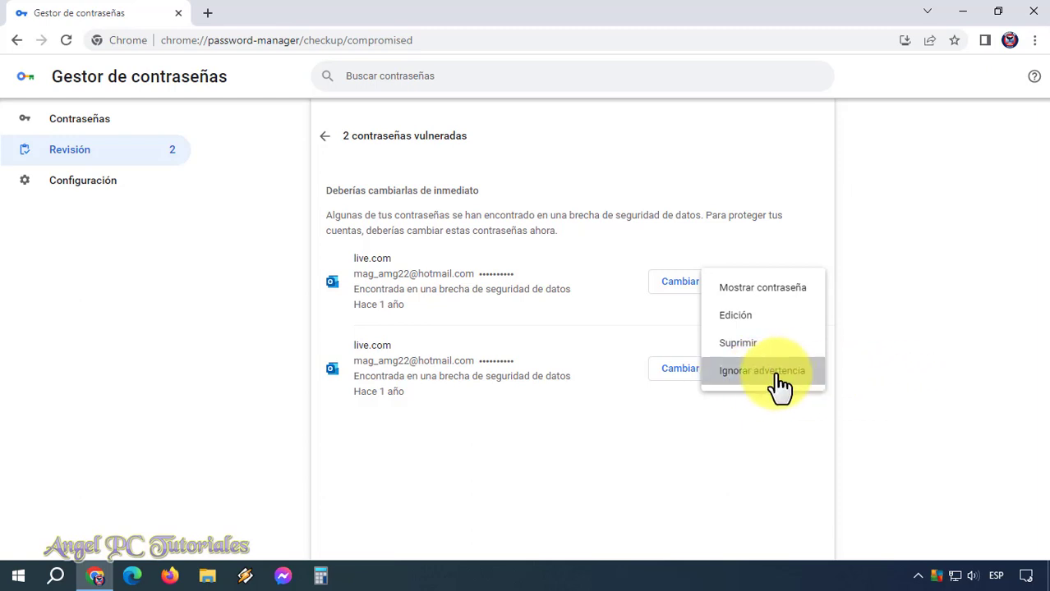
pyautogui.click(898, 403)
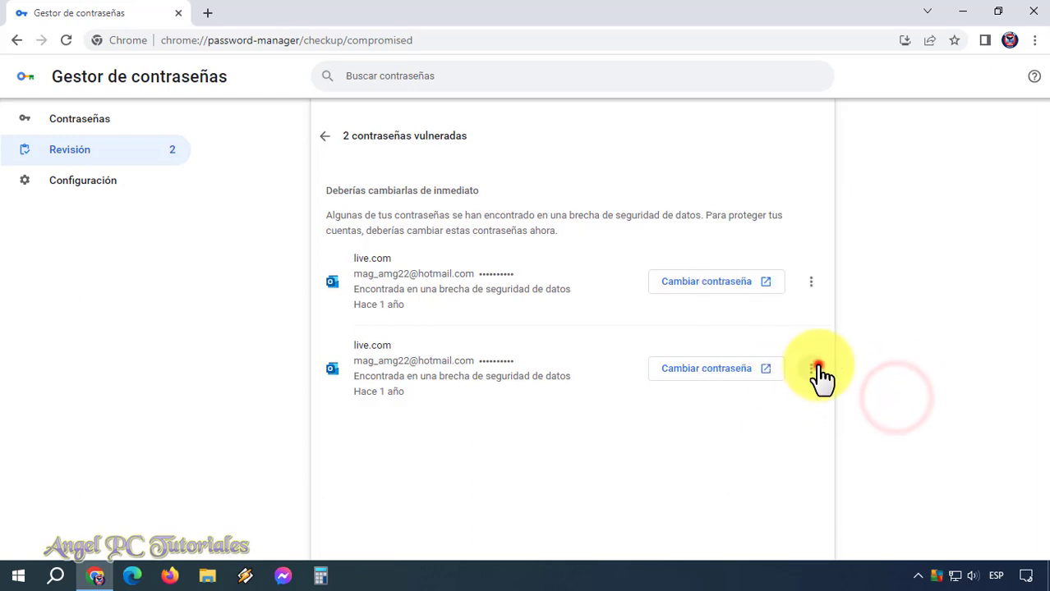
pyautogui.click(815, 366)
pyautogui.click(878, 392)
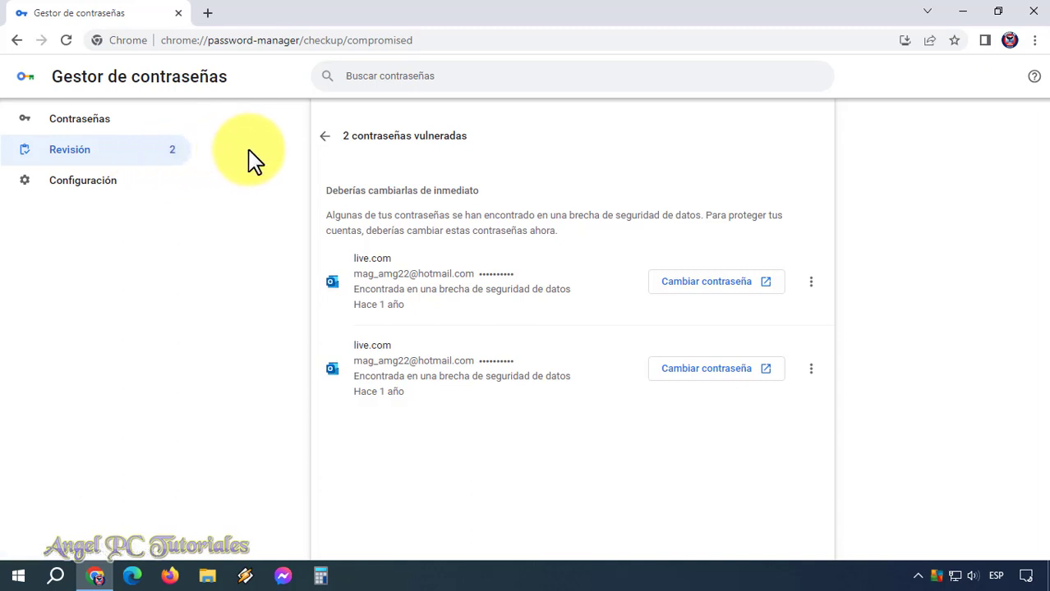
pyautogui.click(323, 140)
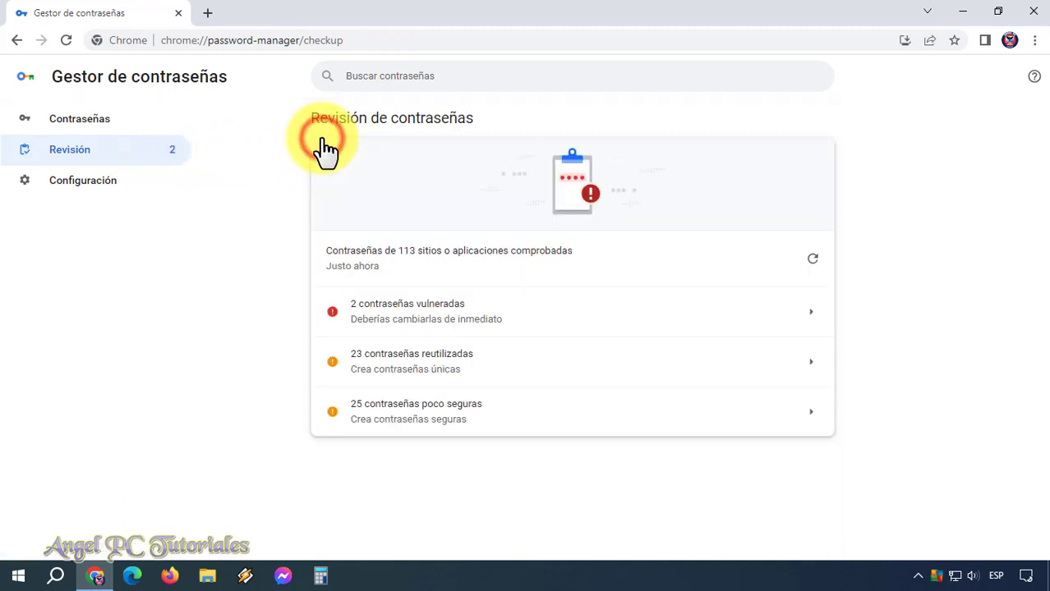
# Review the reused passwords, view the first account's Instagram password-change page, close it and return to the checkup overview
pyautogui.click(787, 377)
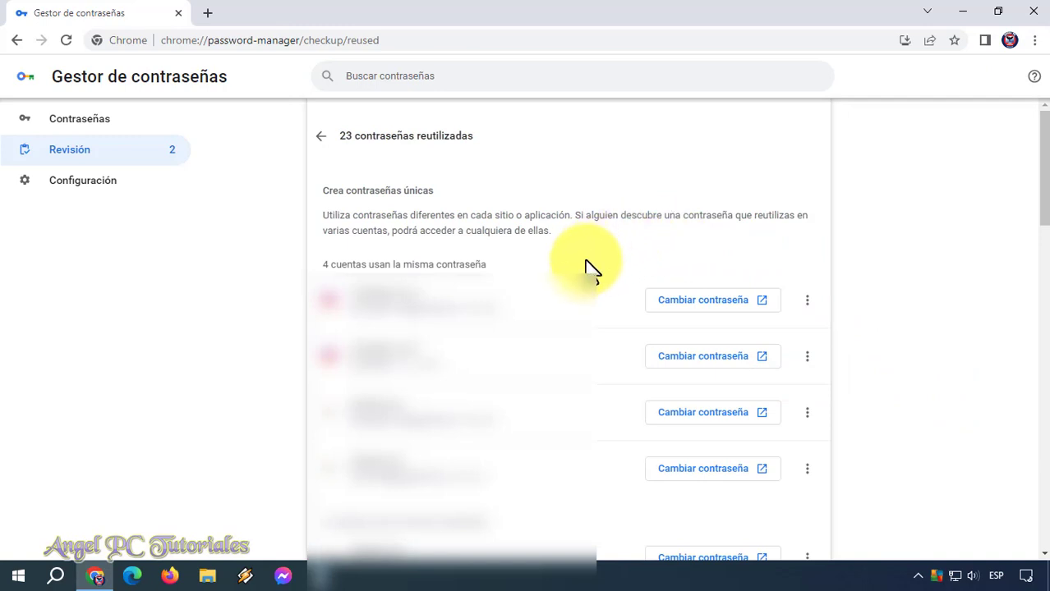
pyautogui.click(720, 302)
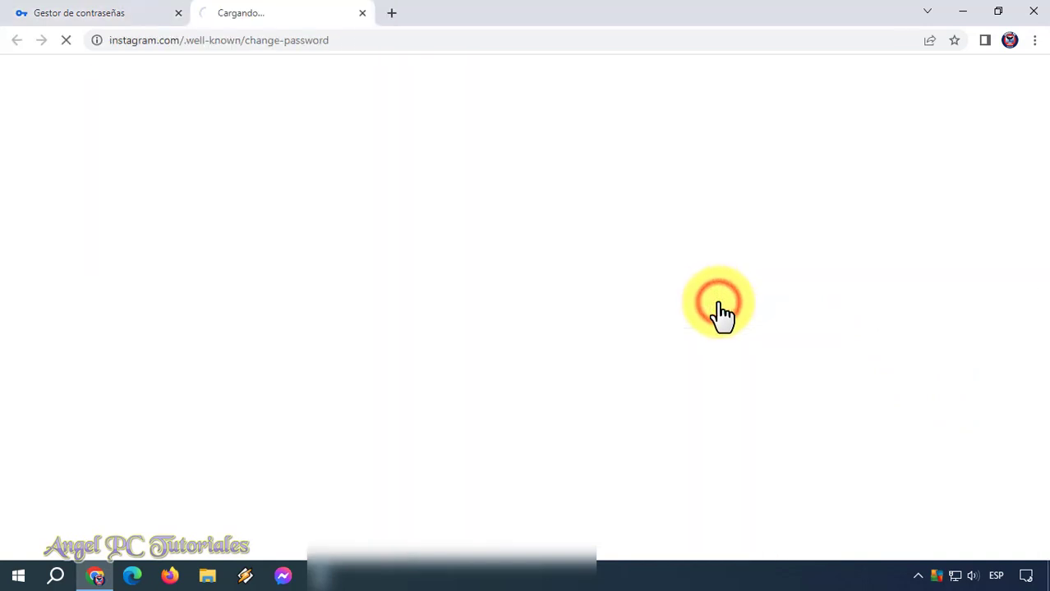
pyautogui.click(417, 263)
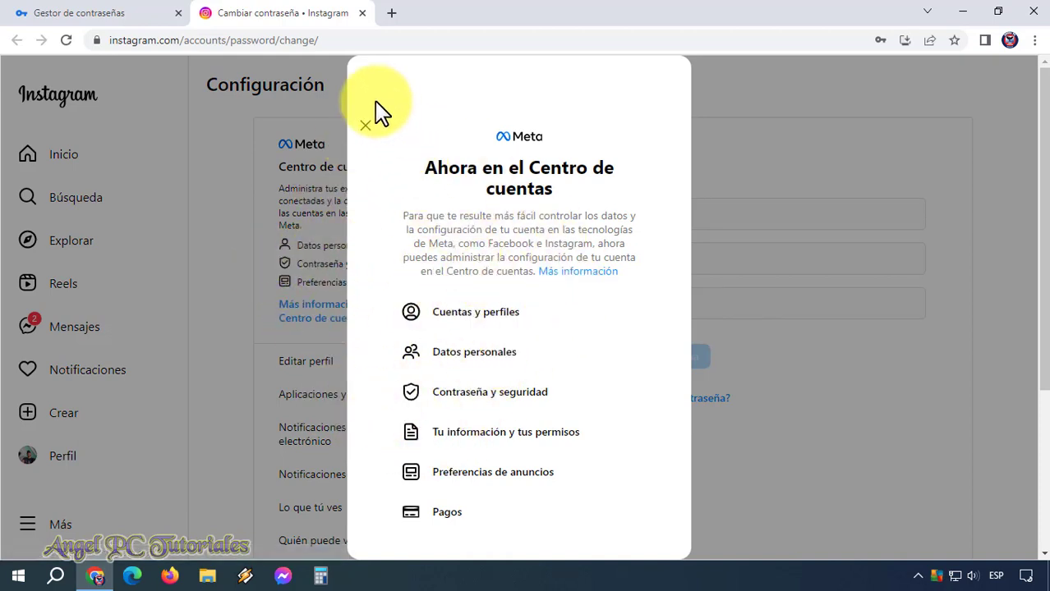
pyautogui.click(361, 13)
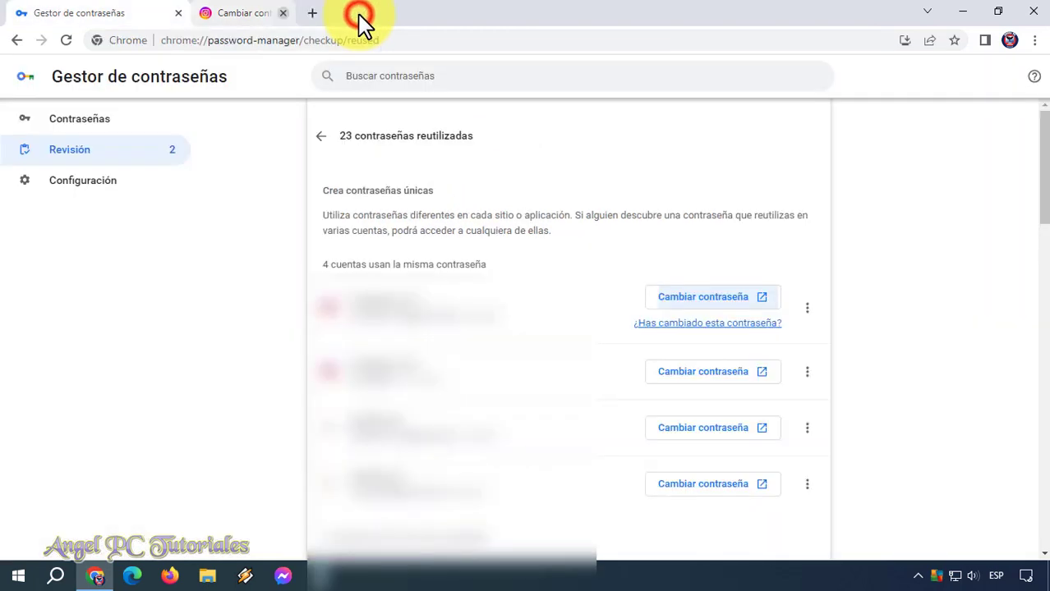
pyautogui.click(321, 136)
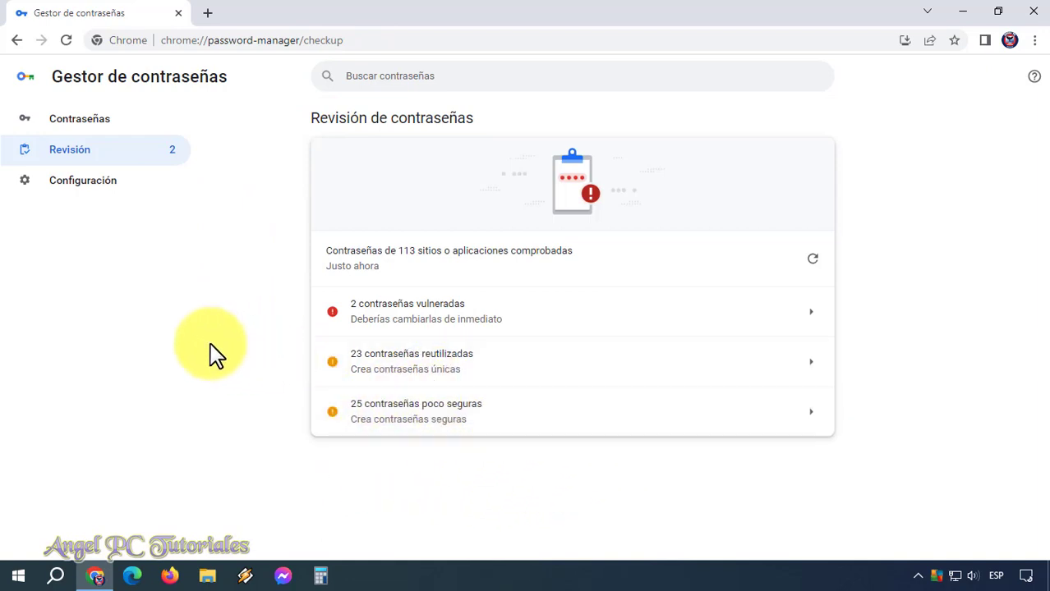
# Open the password manager's settings and examine the switches for offering to save passwords and signing in automatically
pyautogui.click(73, 196)
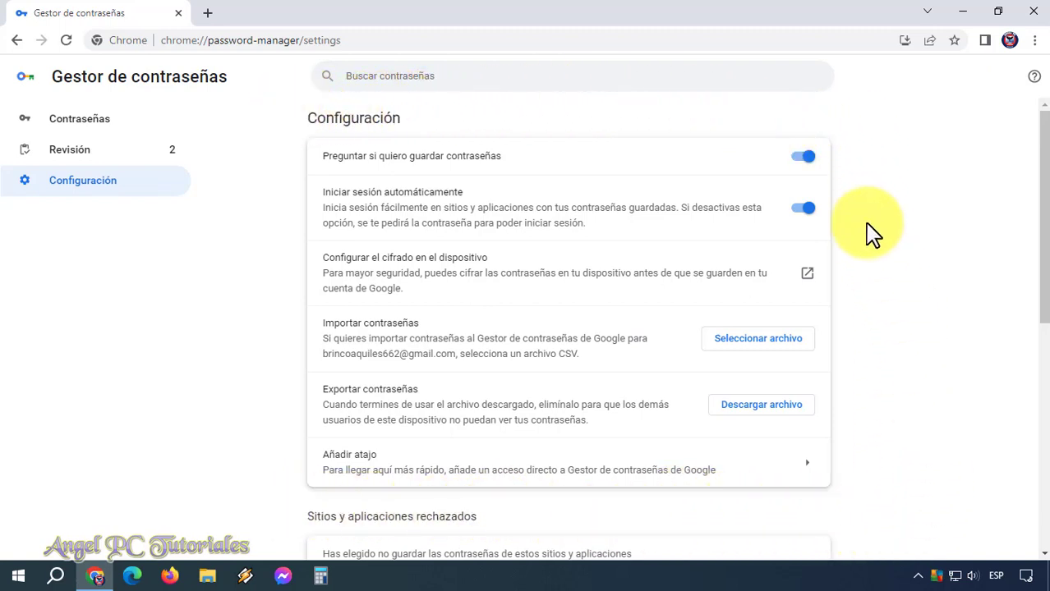
pyautogui.click(800, 156)
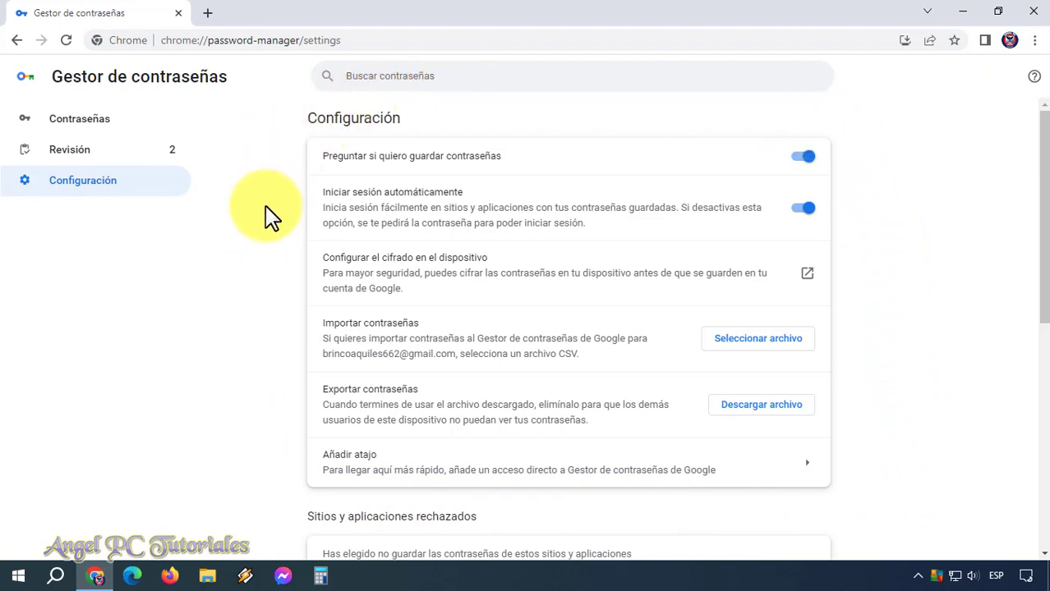
pyautogui.click(805, 210)
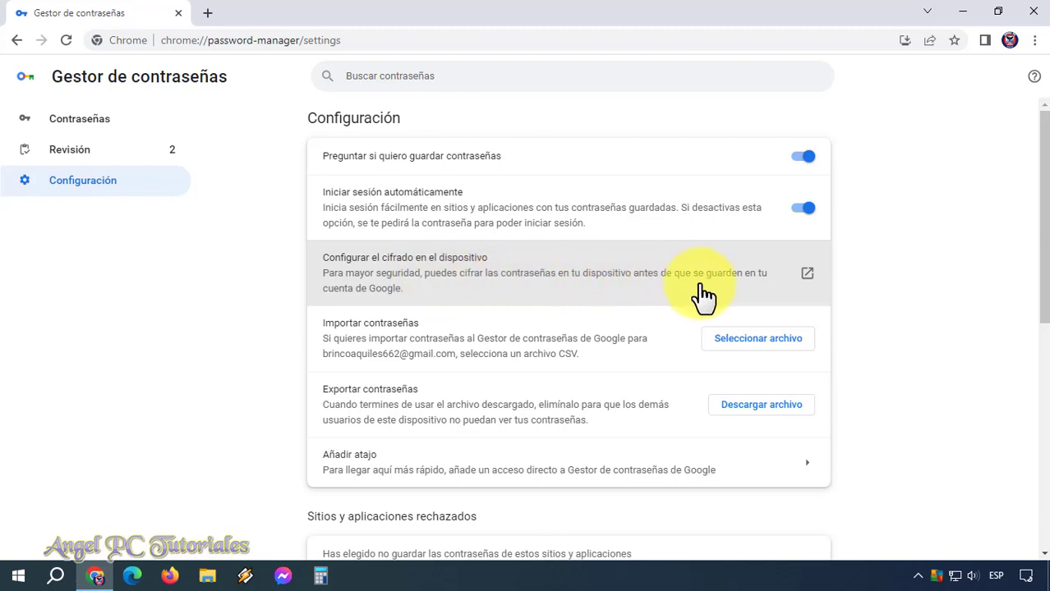
# Read through the on-device encryption introduction and important notes, then close the page without configuring encryption
pyautogui.click(803, 276)
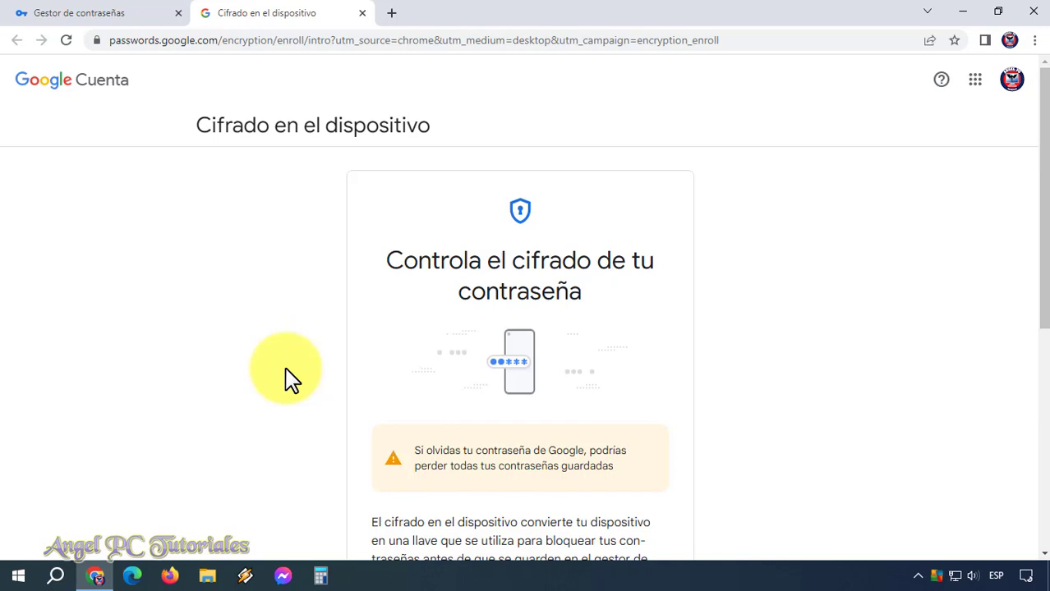
pyautogui.scroll(-2, 291, 379)
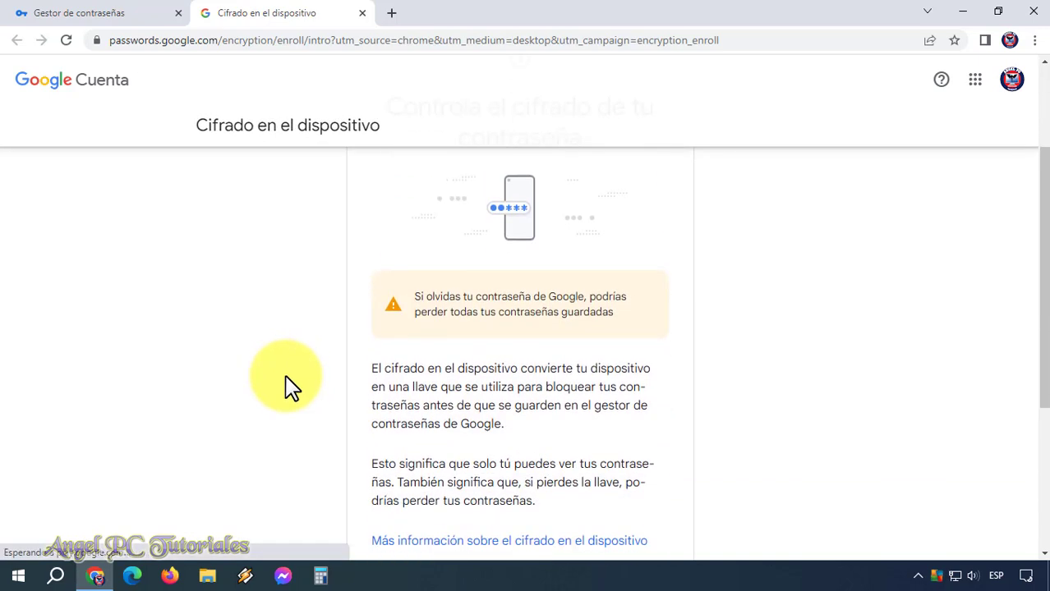
pyautogui.scroll(-1, 292, 388)
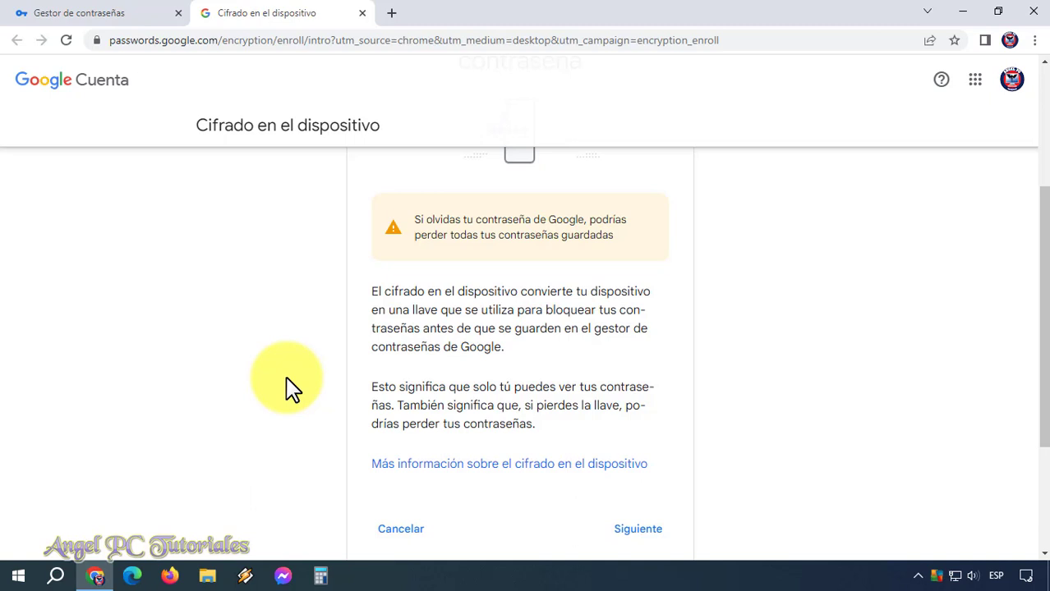
pyautogui.scroll(-3, 288, 386)
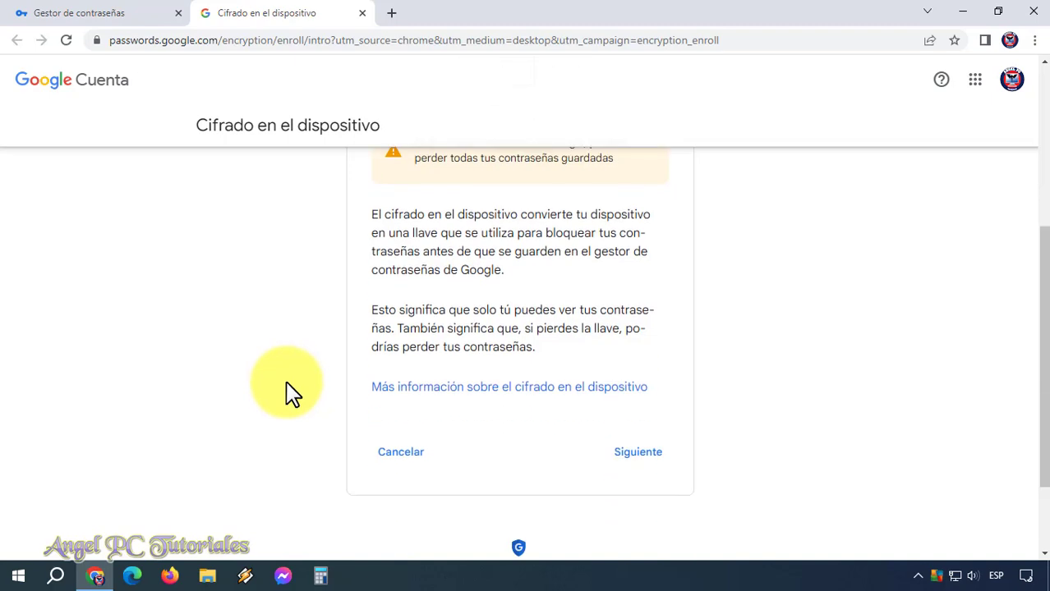
pyautogui.scroll(2, 689, 483)
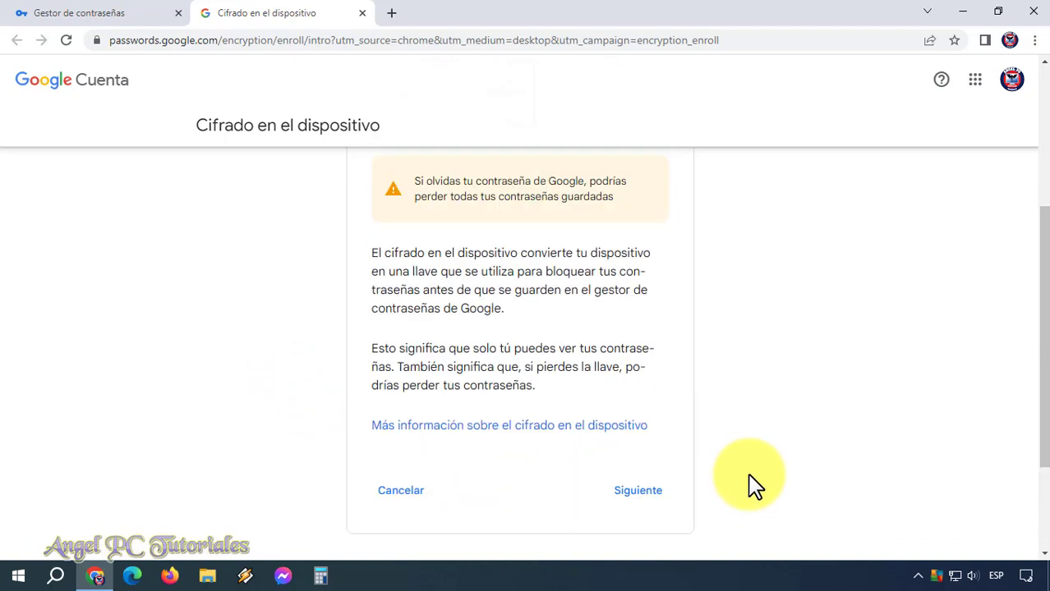
pyautogui.click(621, 491)
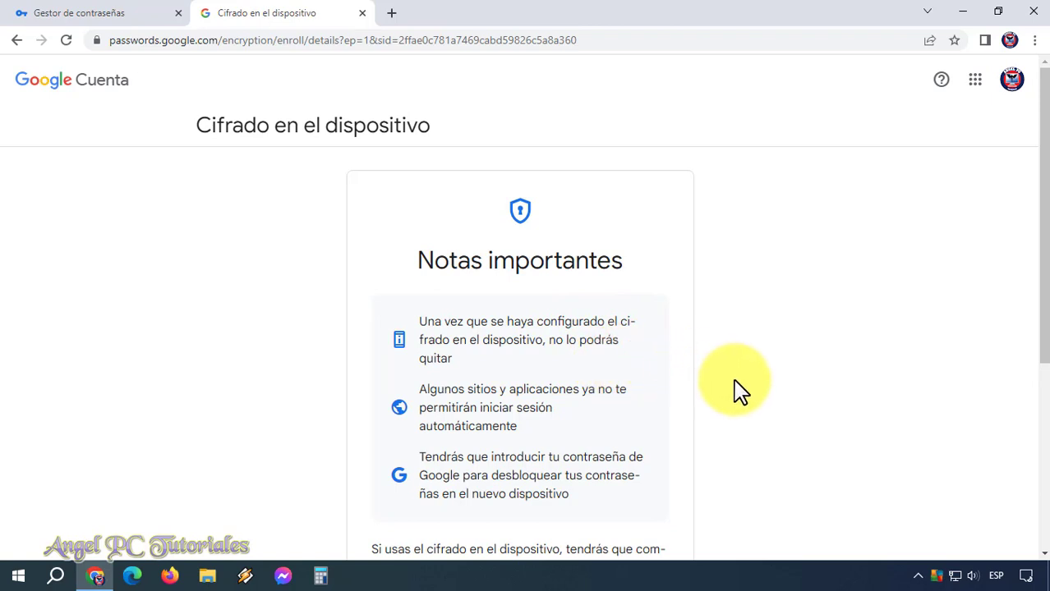
pyautogui.scroll(-3, 737, 393)
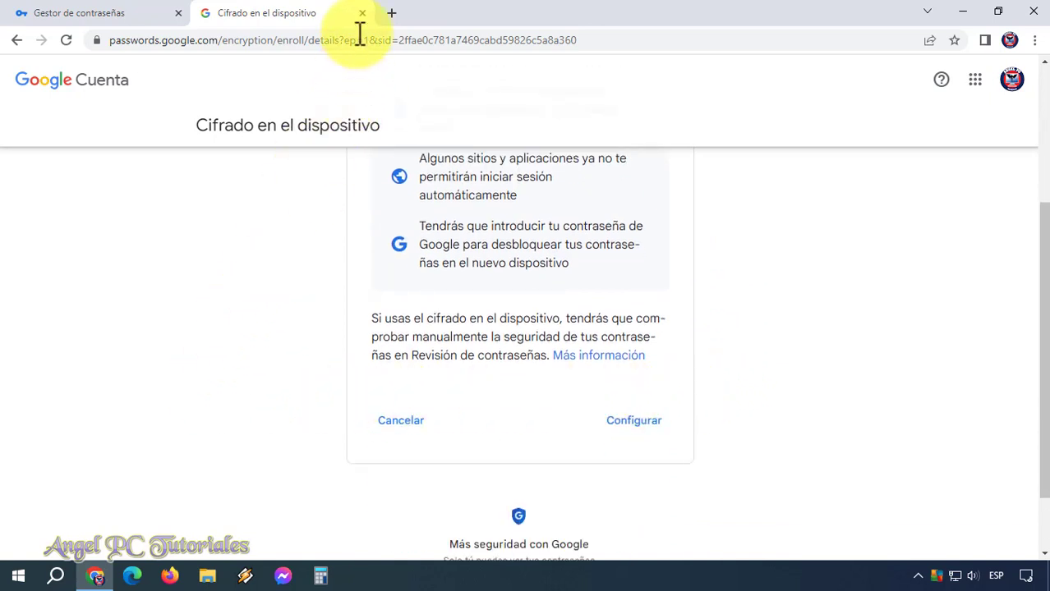
pyautogui.click(362, 14)
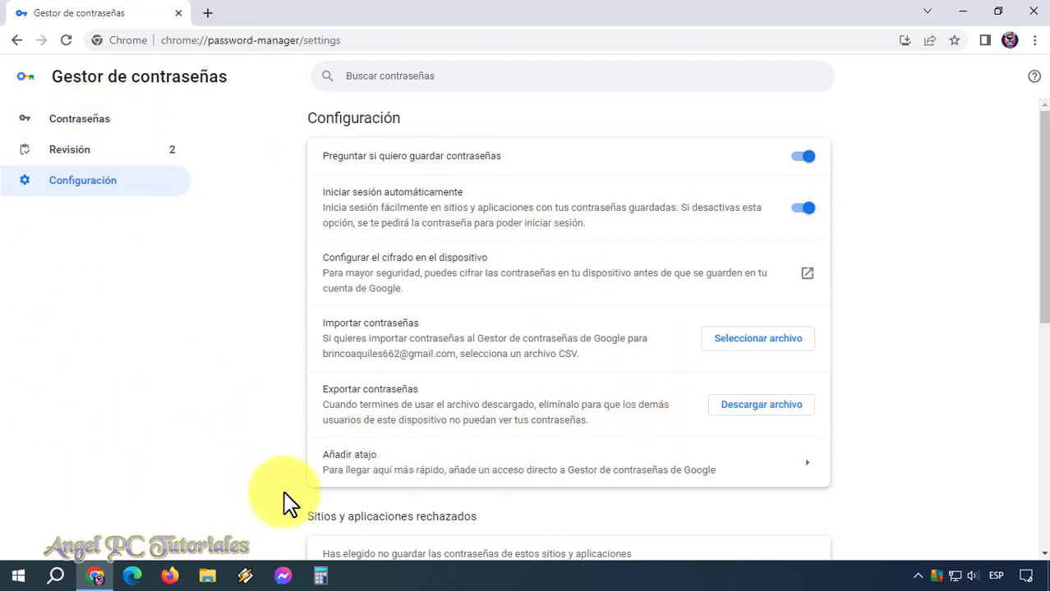
# Examine the password manager's settings down to the list of declined sites and apps
pyautogui.scroll(-1, 283, 498)
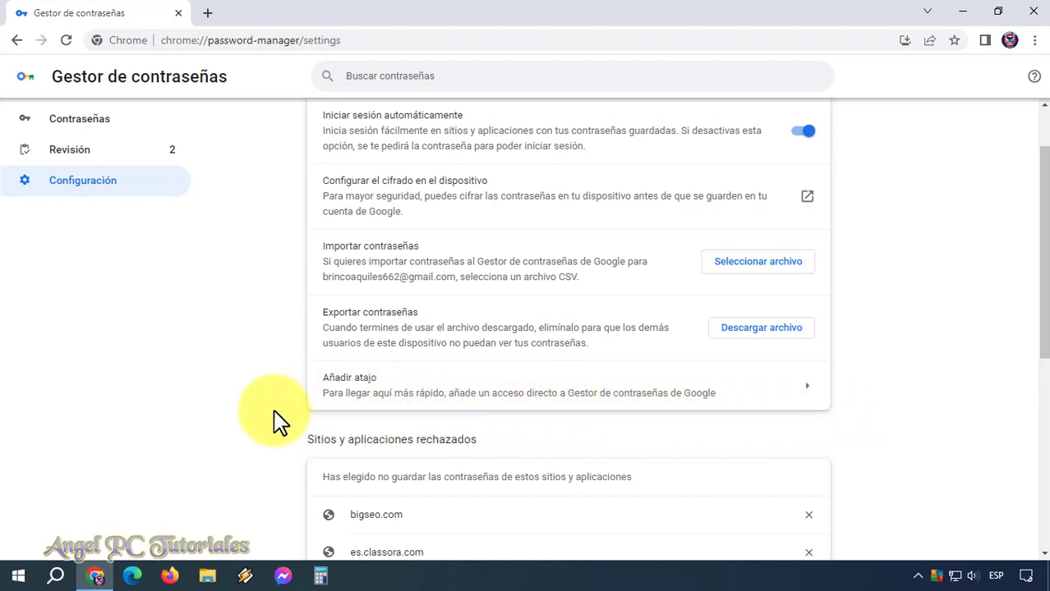
pyautogui.scroll(-1, 277, 424)
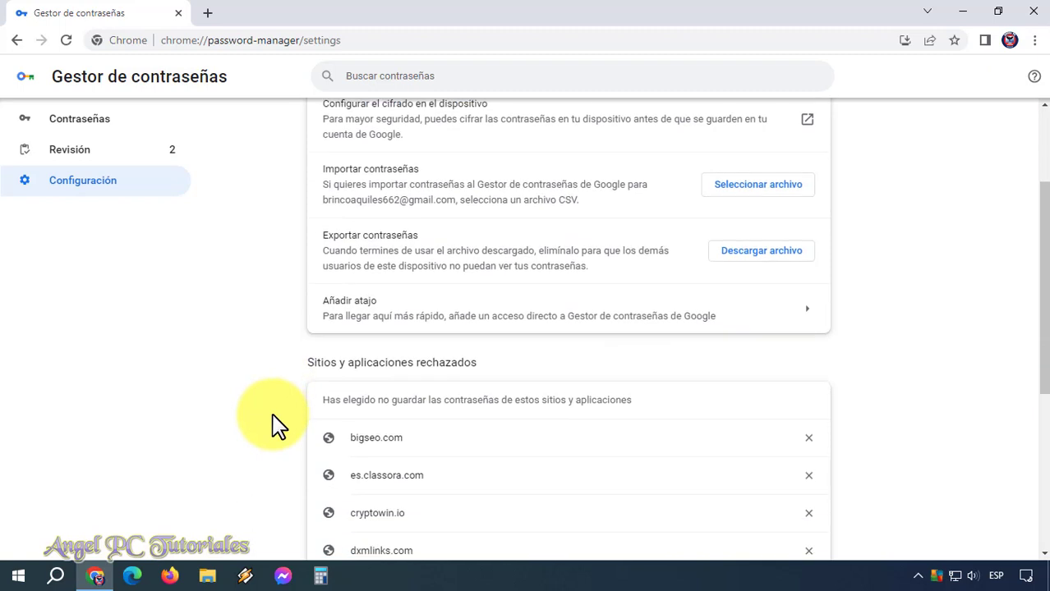
pyautogui.scroll(-3, 273, 417)
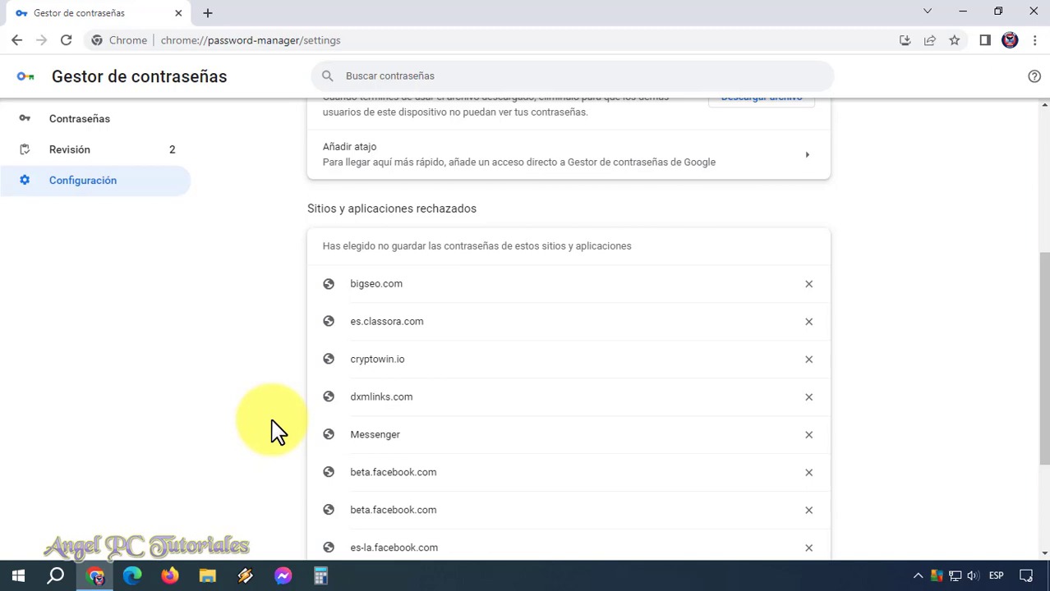
pyautogui.scroll(6, 277, 433)
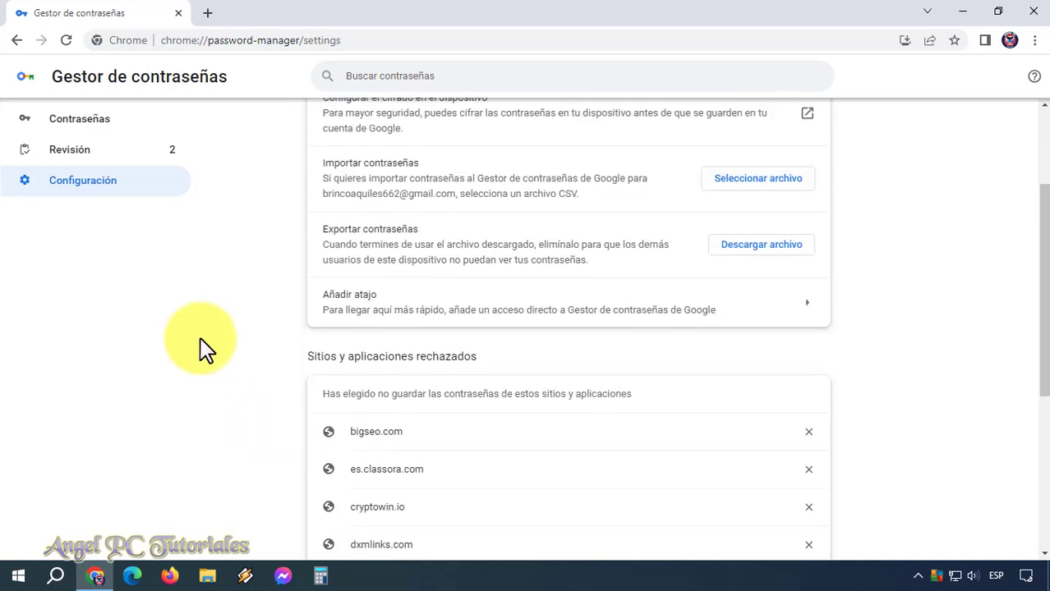
# Go to the saved passwords list and open the facebook.com entry's accounts
pyautogui.click(76, 128)
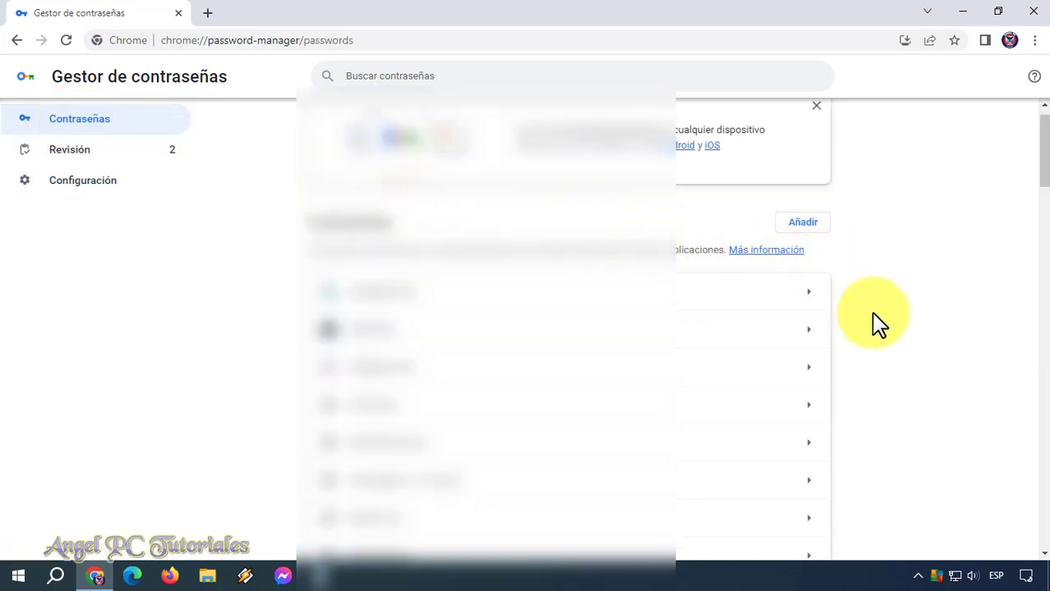
pyautogui.scroll(-4, 877, 328)
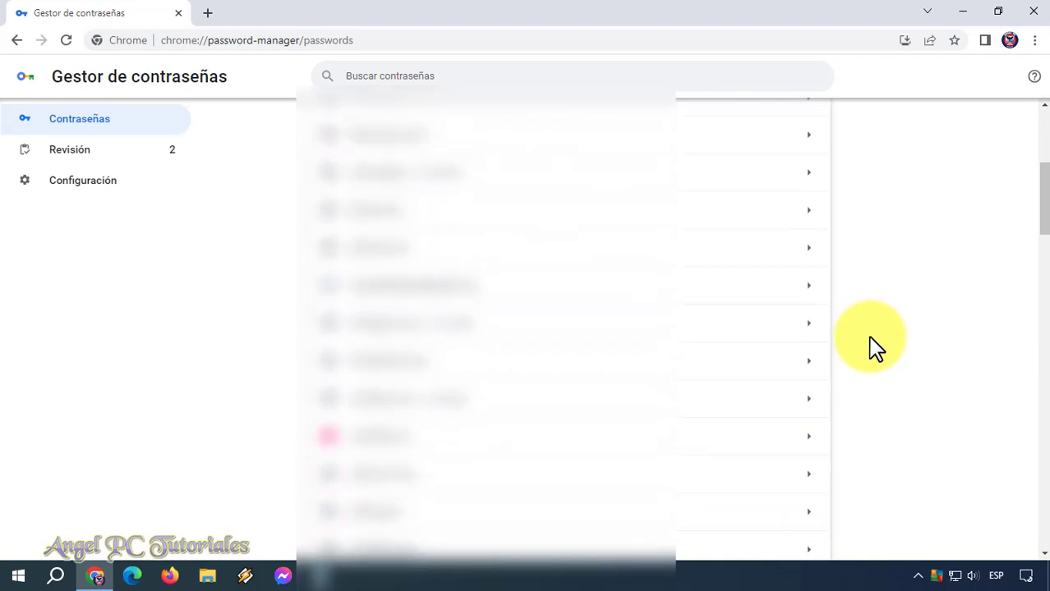
pyautogui.scroll(-5, 877, 348)
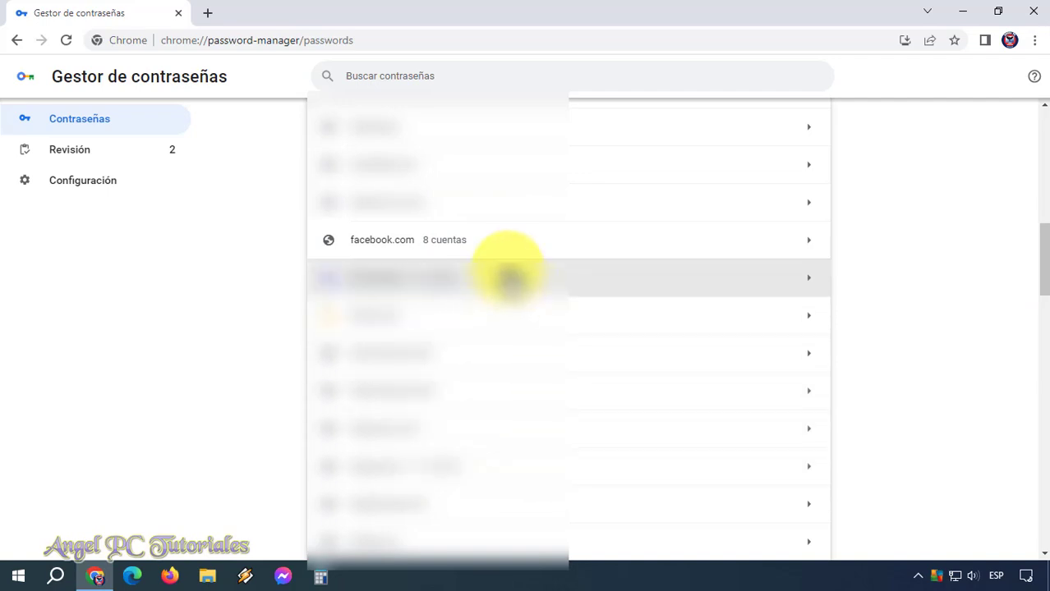
pyautogui.click(783, 241)
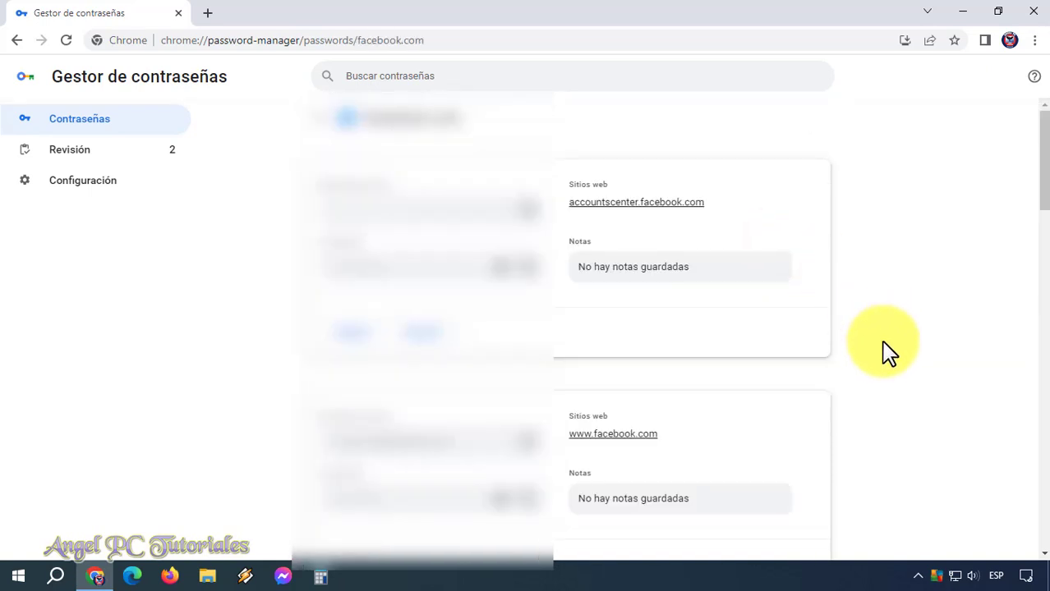
# Reveal the saved password of the second facebook.com account and hide it again
pyautogui.scroll(-3, 886, 360)
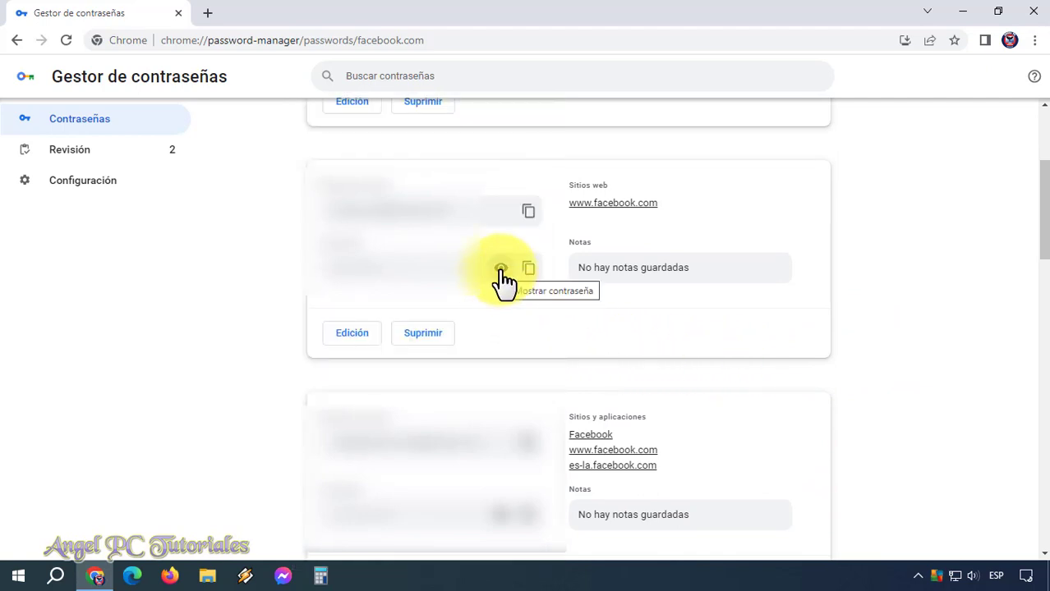
pyautogui.click(500, 268)
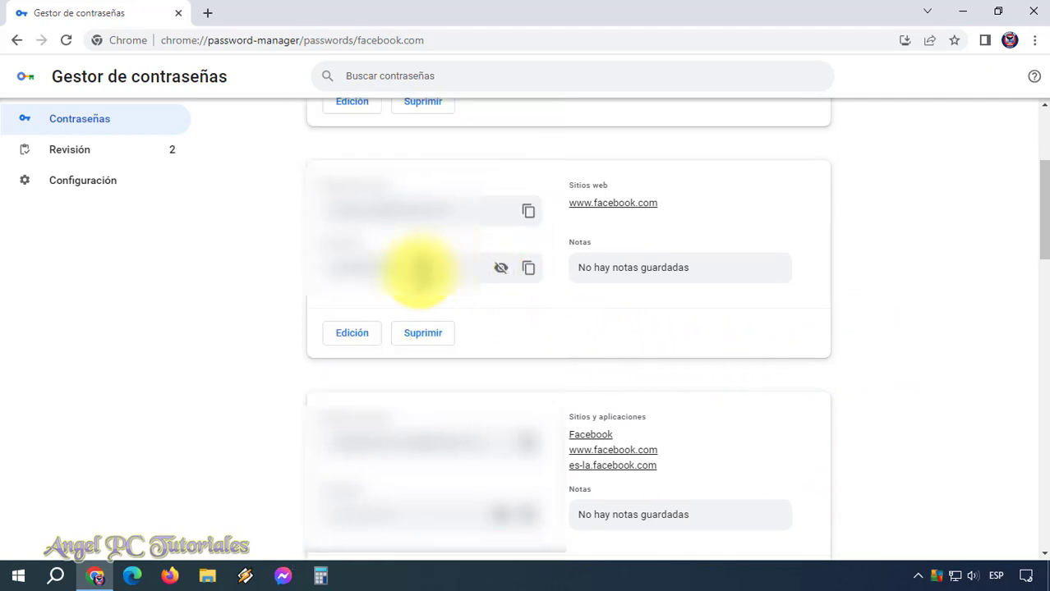
pyautogui.click(500, 269)
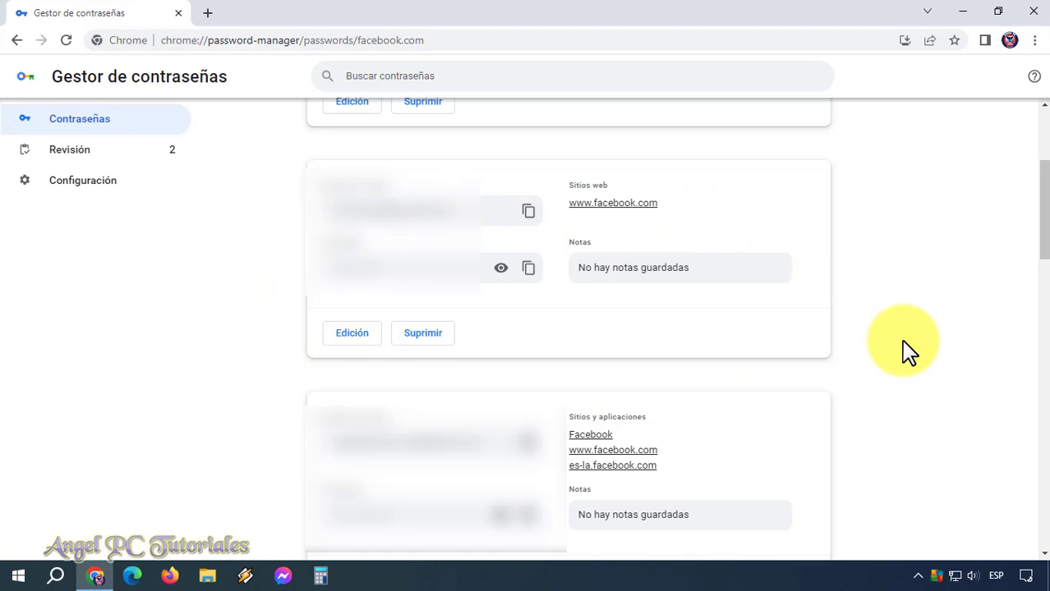
# Leave the facebook.com entry and export the saved passwords from the settings to Documents as the CSV file Contraseñas de Chrome
pyautogui.scroll(3, 908, 349)
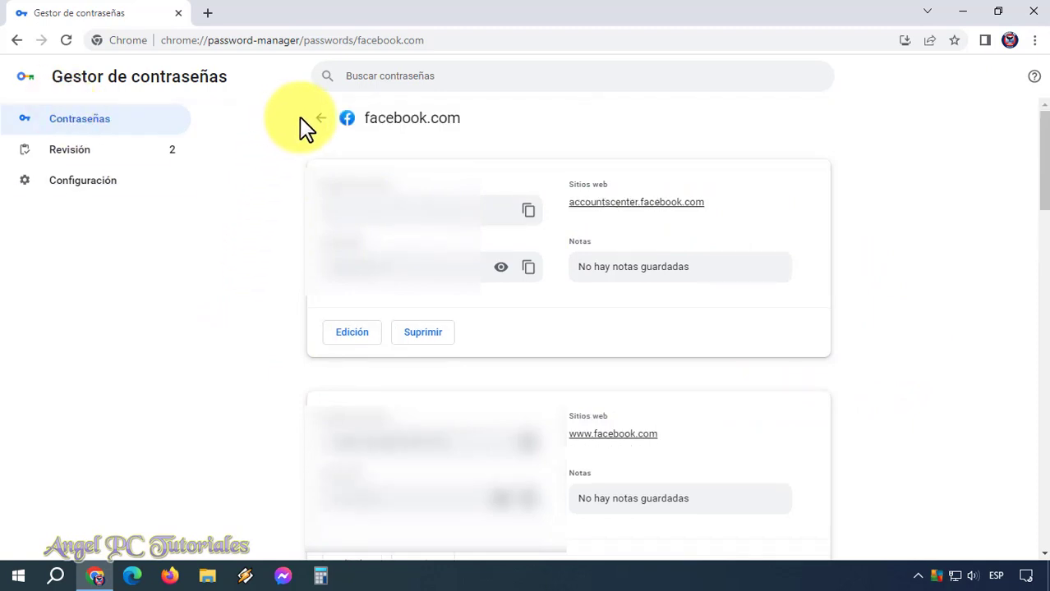
pyautogui.click(322, 119)
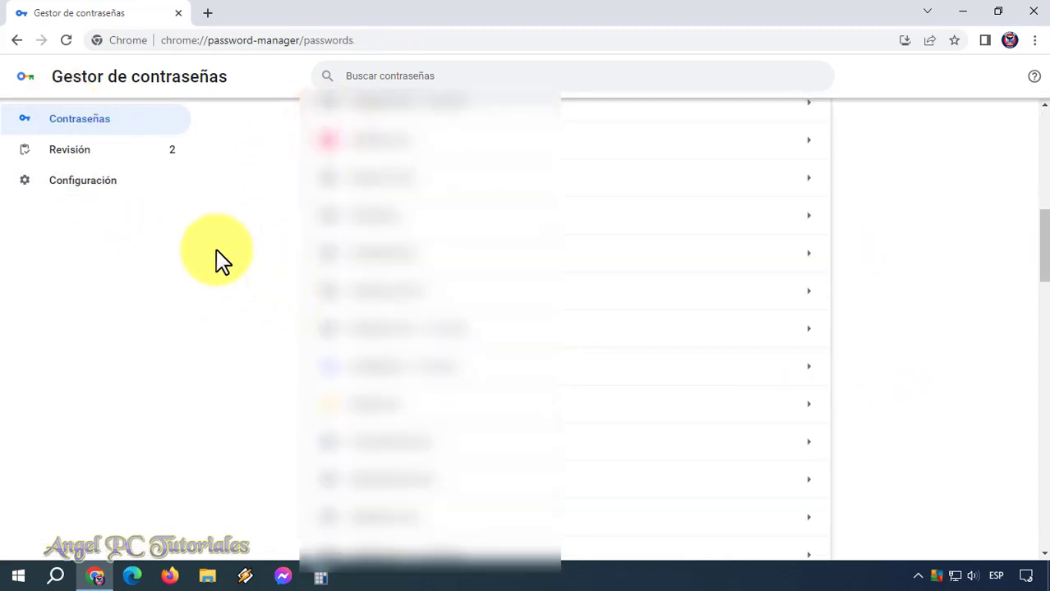
pyautogui.click(94, 185)
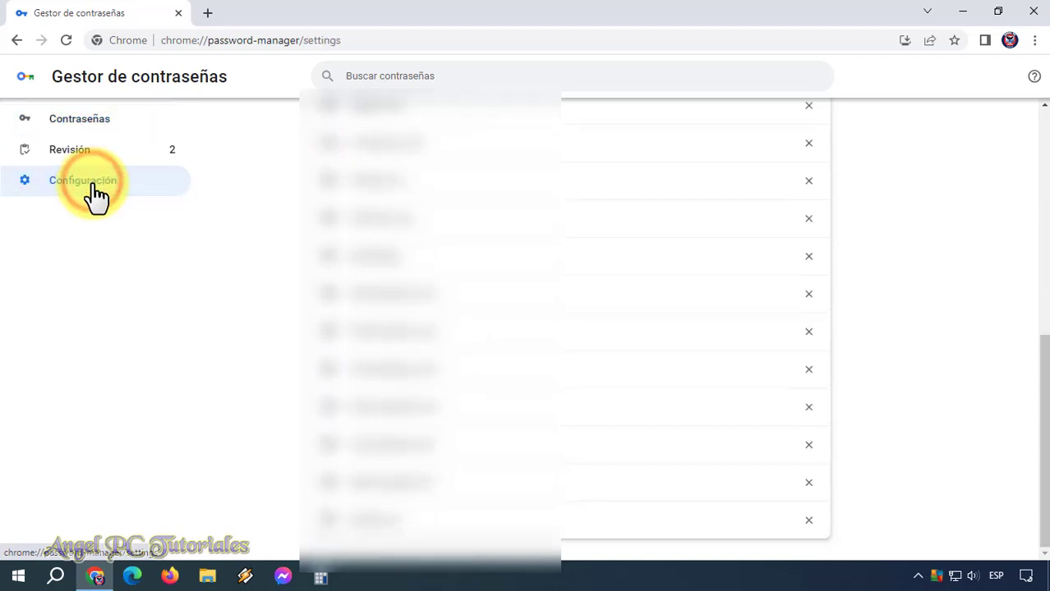
pyautogui.scroll(3, 811, 386)
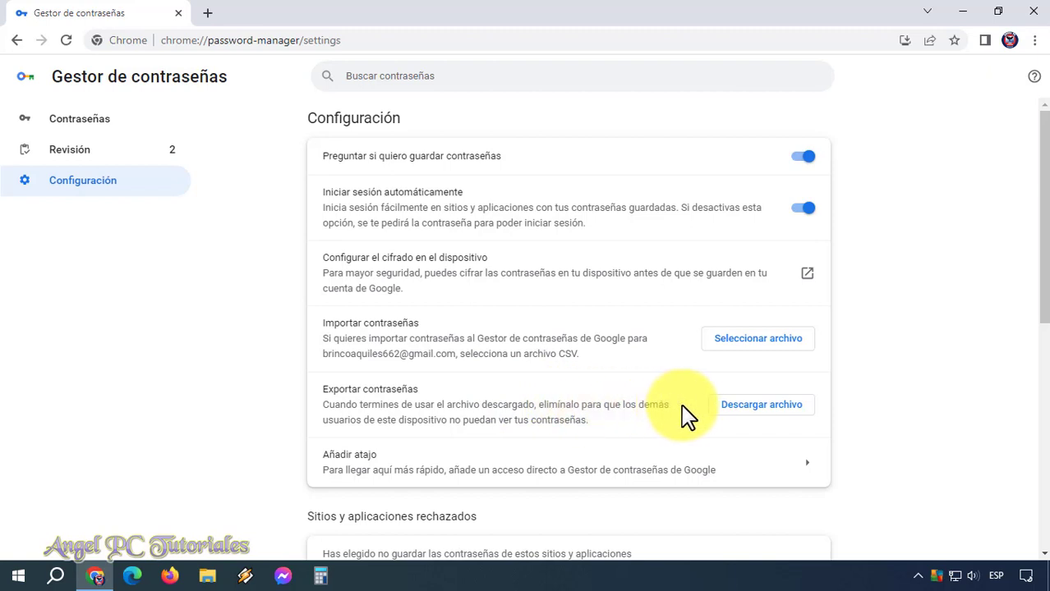
pyautogui.click(742, 411)
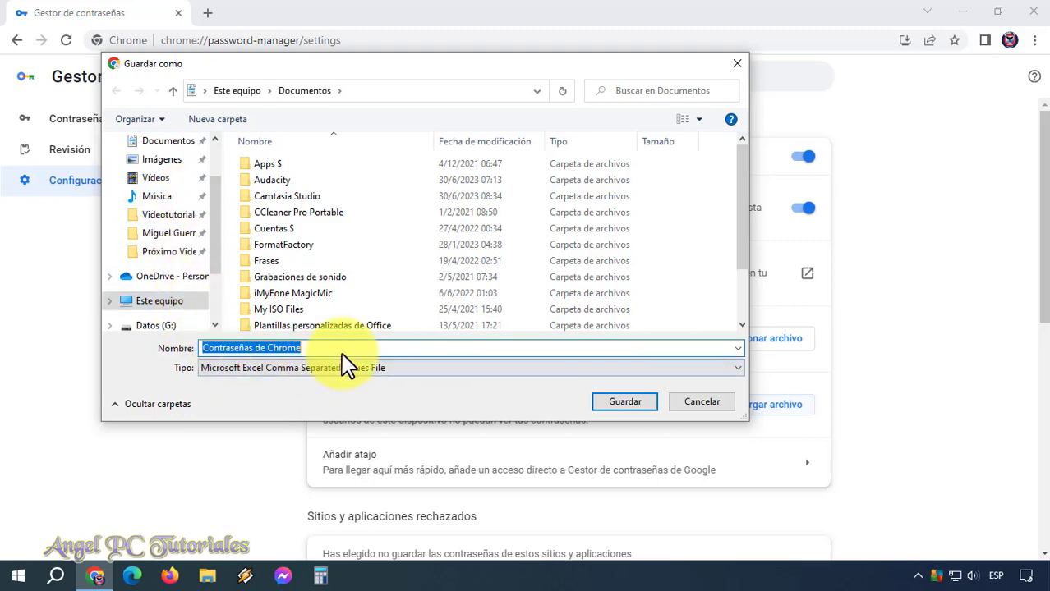
pyautogui.click(626, 402)
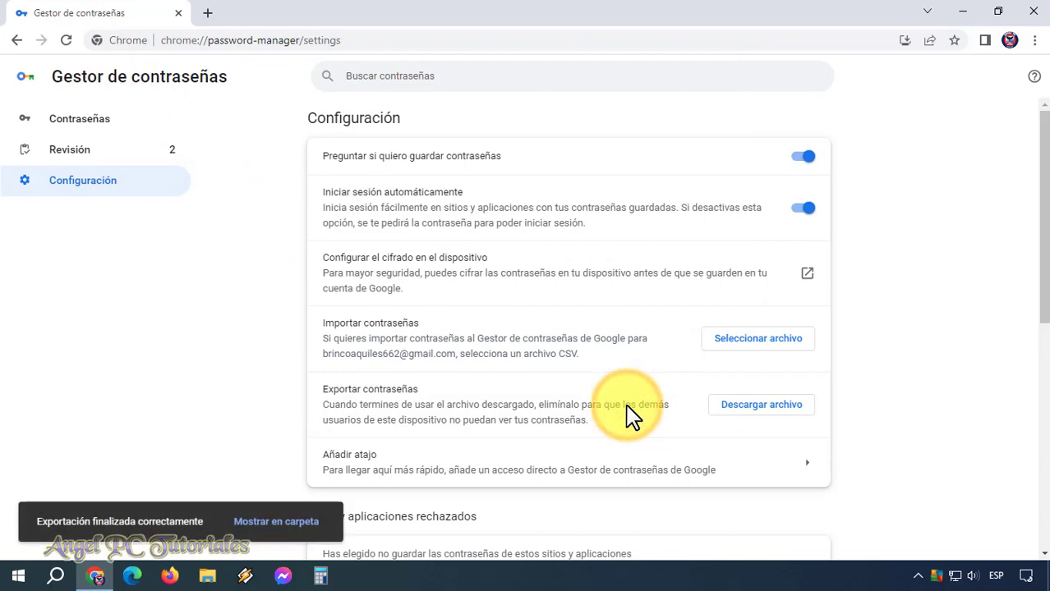
# Look for the exported Contraseñas de Chrome file in File Explorer and return to the password manager's settings in Chrome
pyautogui.click(305, 532)
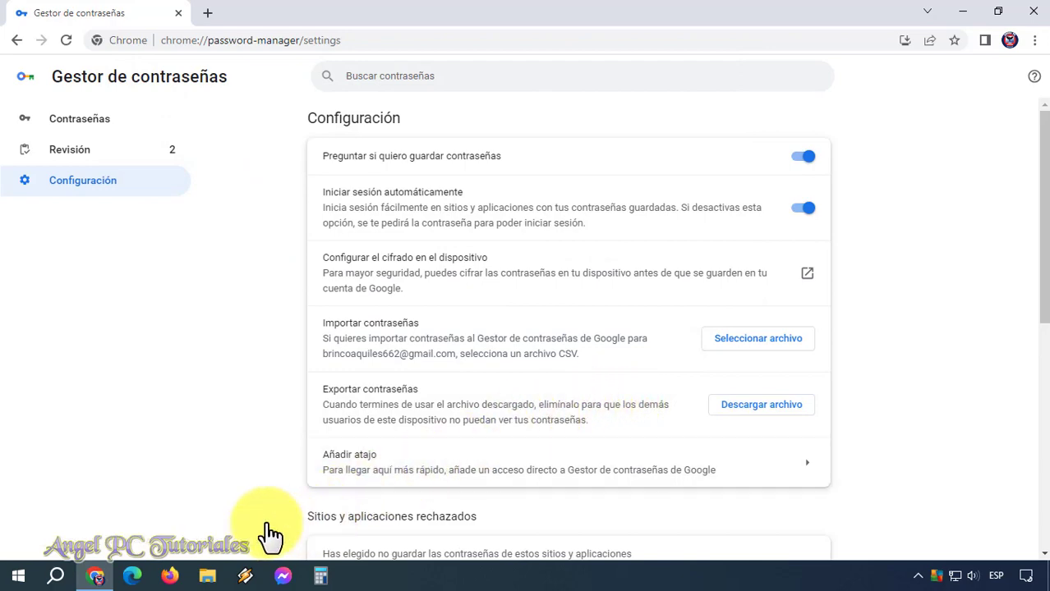
pyautogui.click(212, 577)
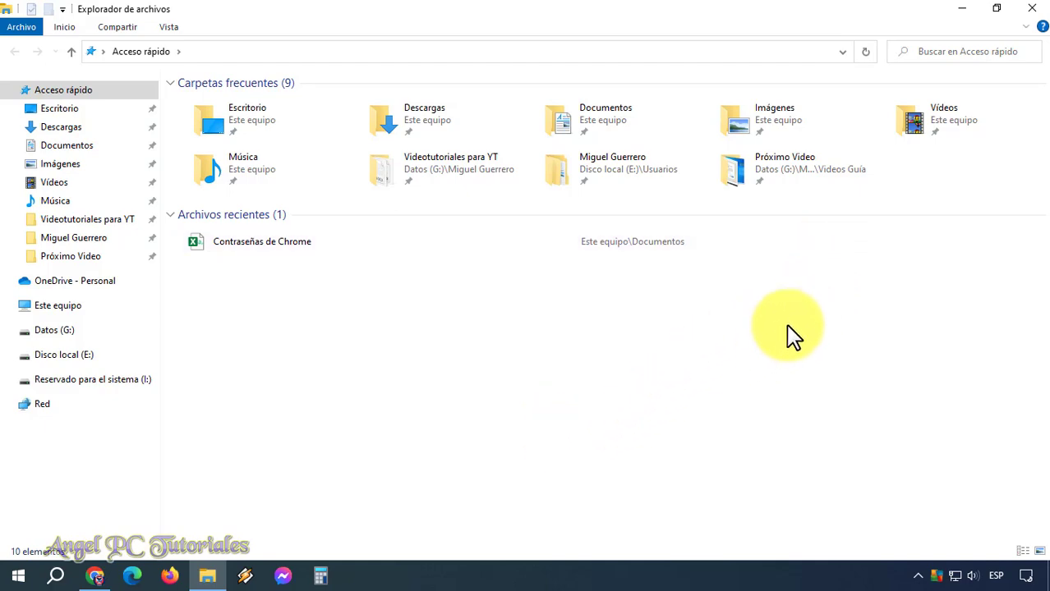
pyautogui.click(959, 11)
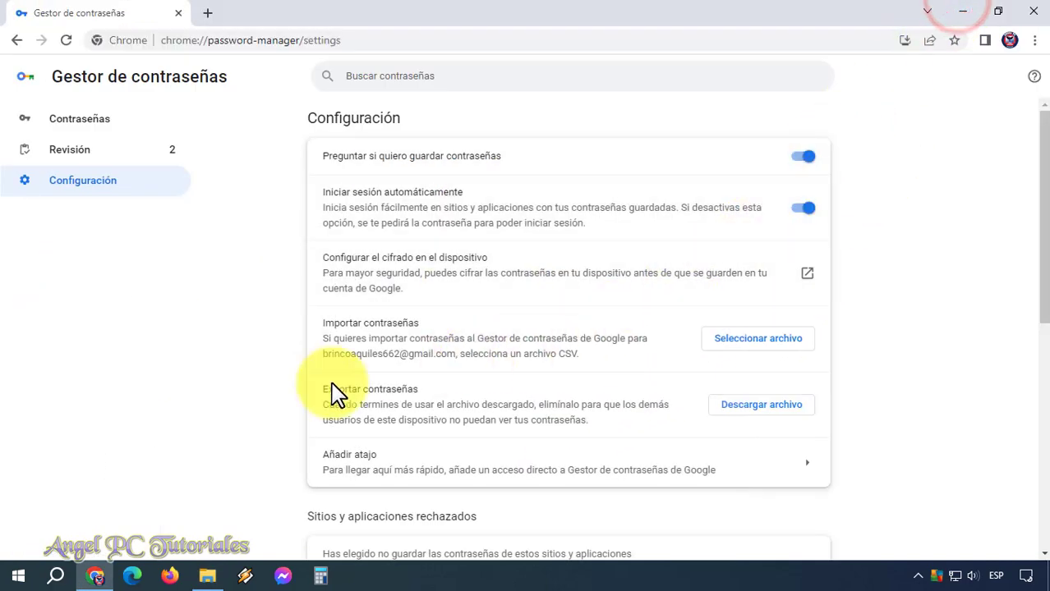